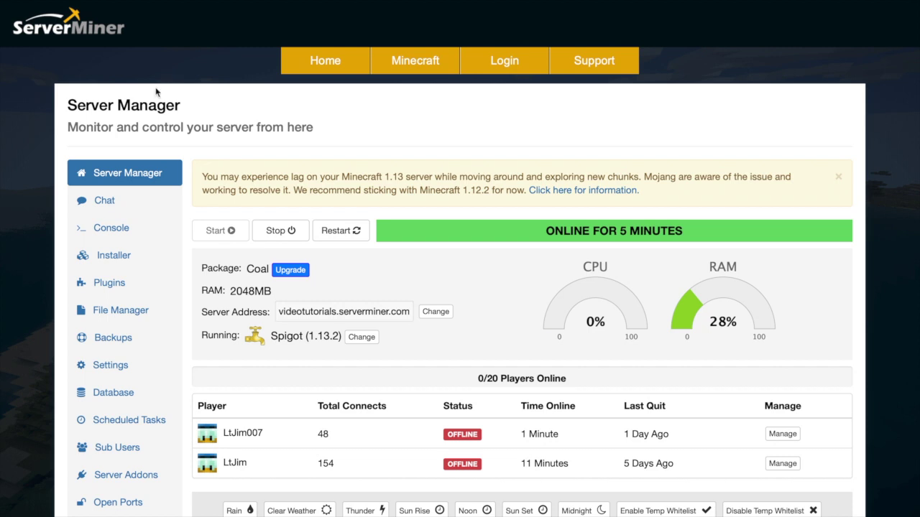
# Open ServerMiner's Minecraft Installer page and scroll down to the modpack categories
pyautogui.click(154, 255)
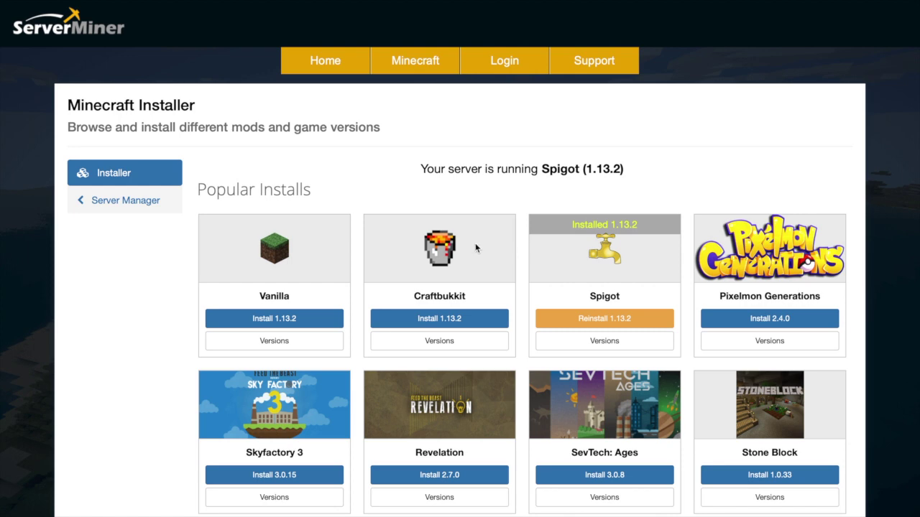
pyautogui.scroll(-3, 475, 243)
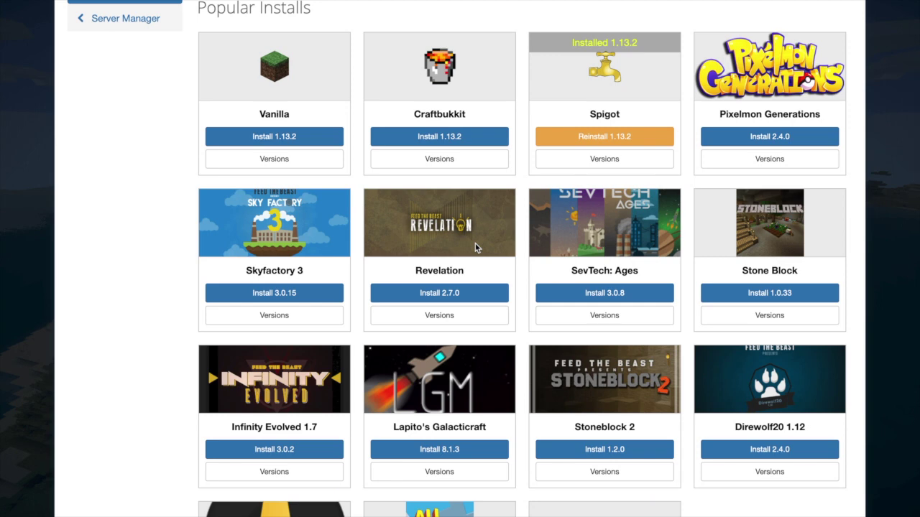
pyautogui.scroll(-9, 475, 246)
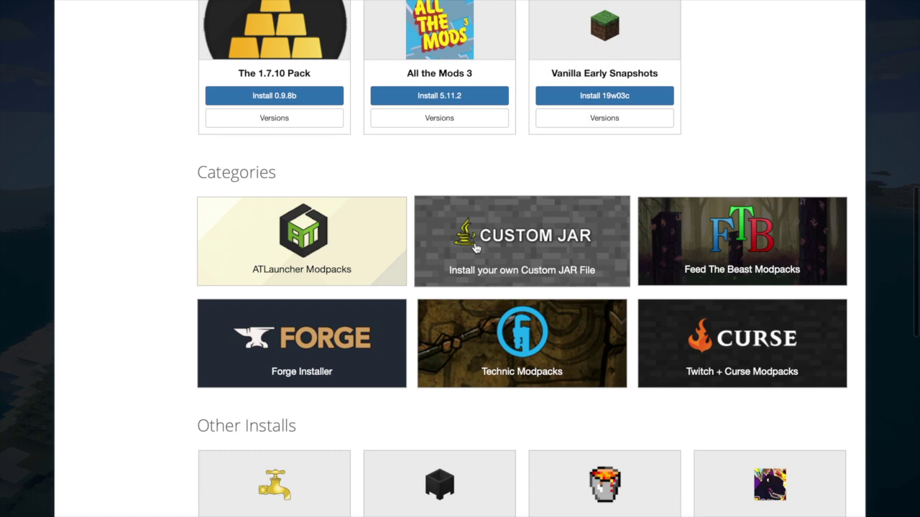
# Open the Twitch + Curse Modpacks installer and browse its modpack list
pyautogui.click(754, 339)
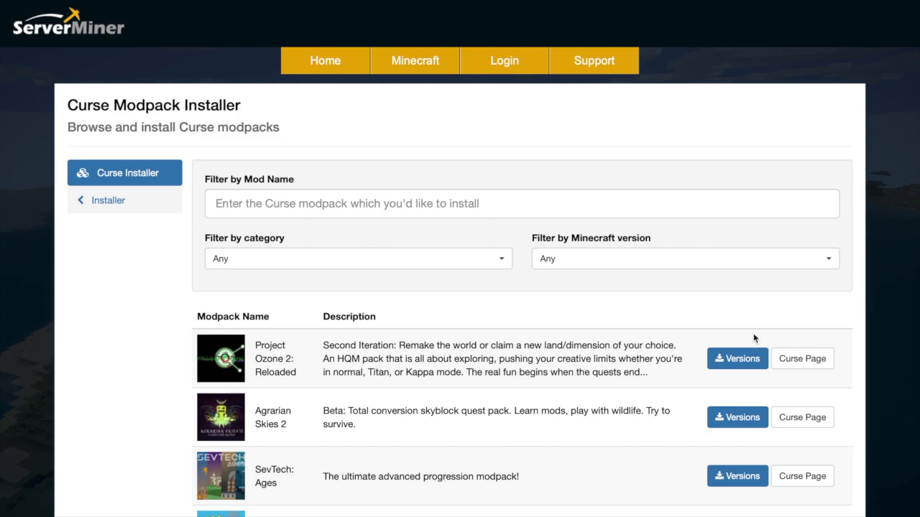
pyautogui.scroll(-5, 435, 317)
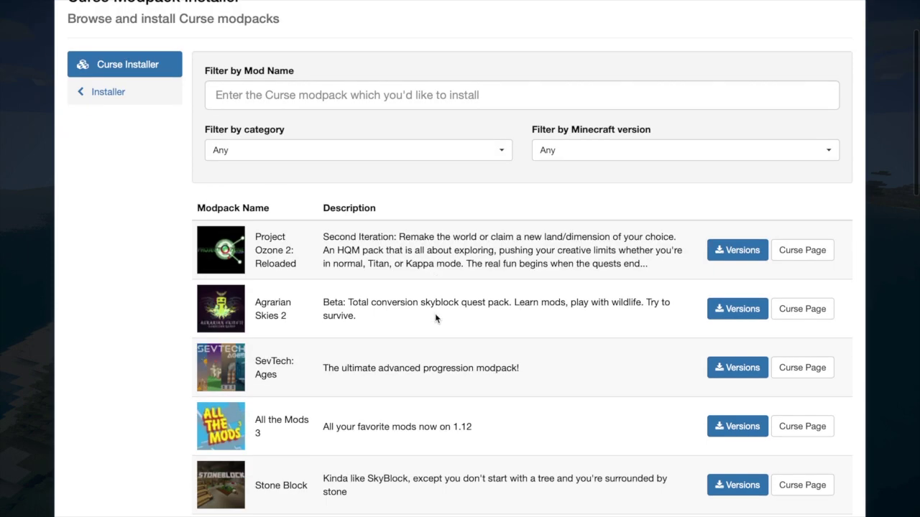
pyautogui.scroll(-5, 434, 319)
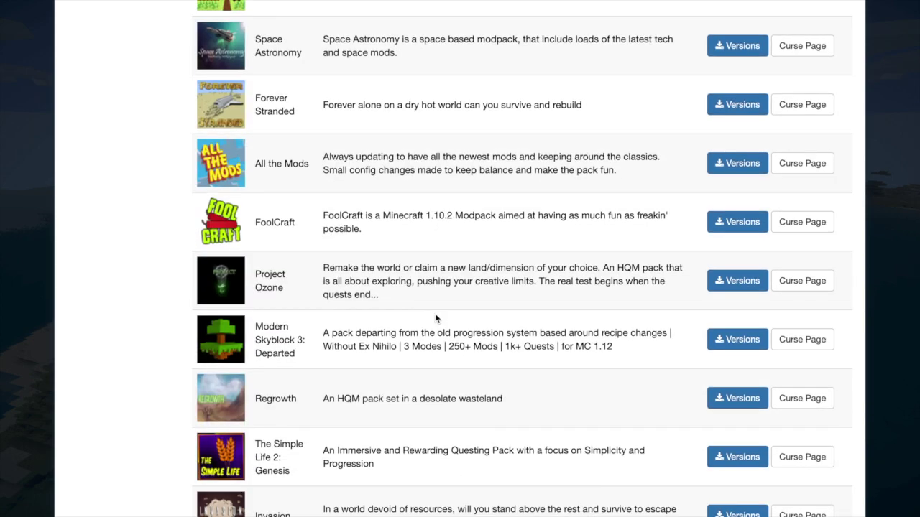
pyautogui.scroll(-4, 434, 314)
pyautogui.scroll(8, 435, 318)
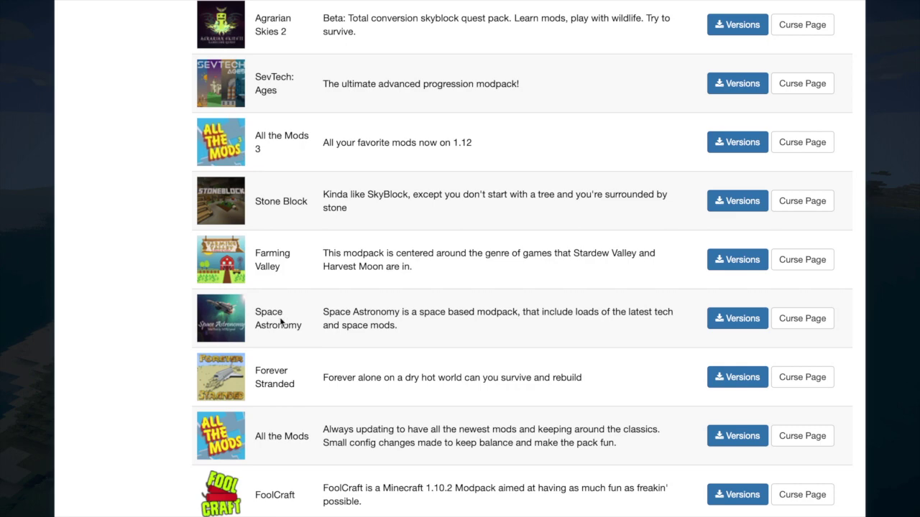
pyautogui.scroll(6, 322, 342)
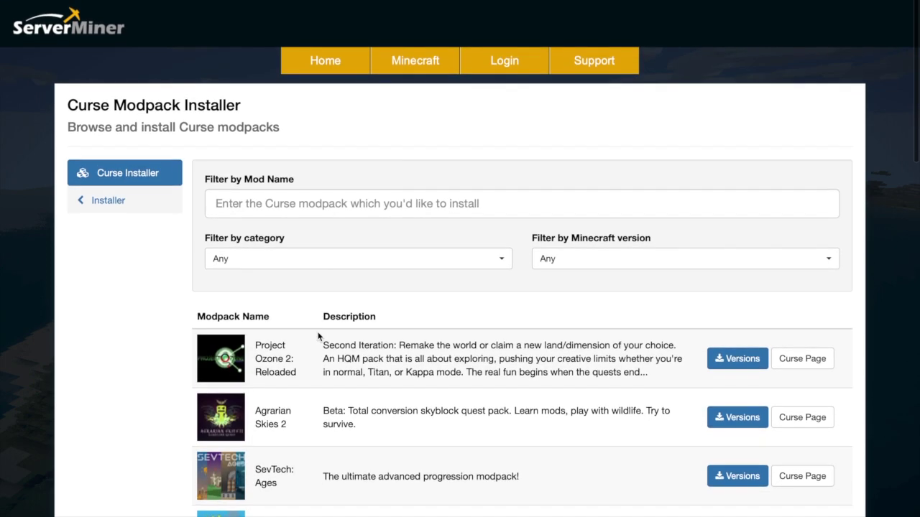
# Filter modpacks by 'astronomy' and open the install dialog for Space Astronomy 2 v1.5.5
pyautogui.click(269, 213)
pyautogui.write('astronomy')
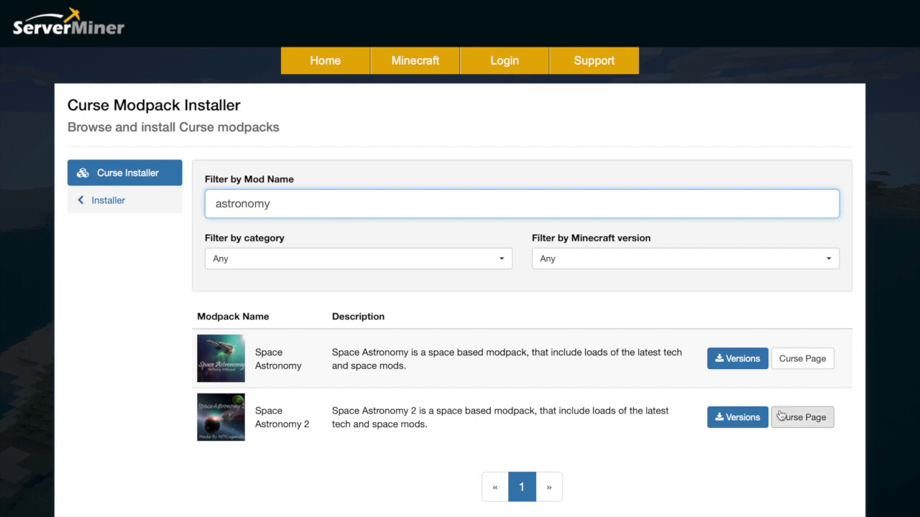
pyautogui.click(754, 421)
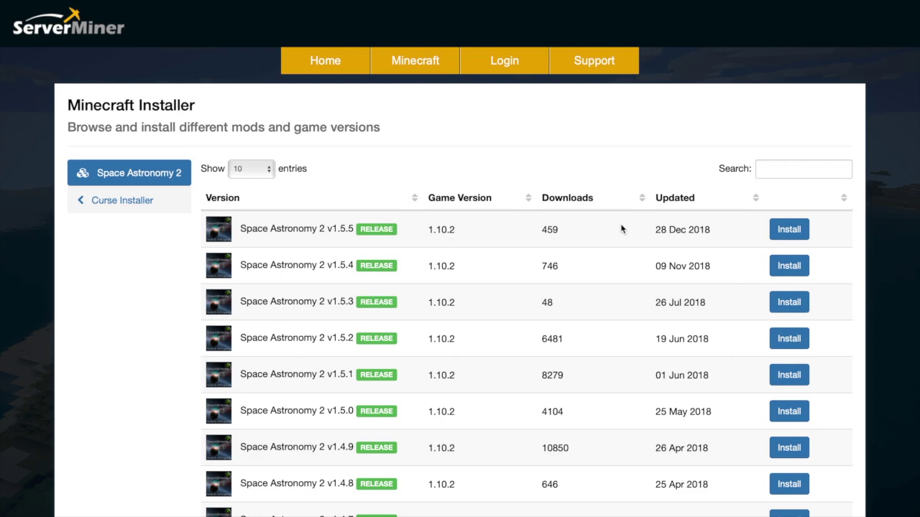
pyautogui.click(783, 239)
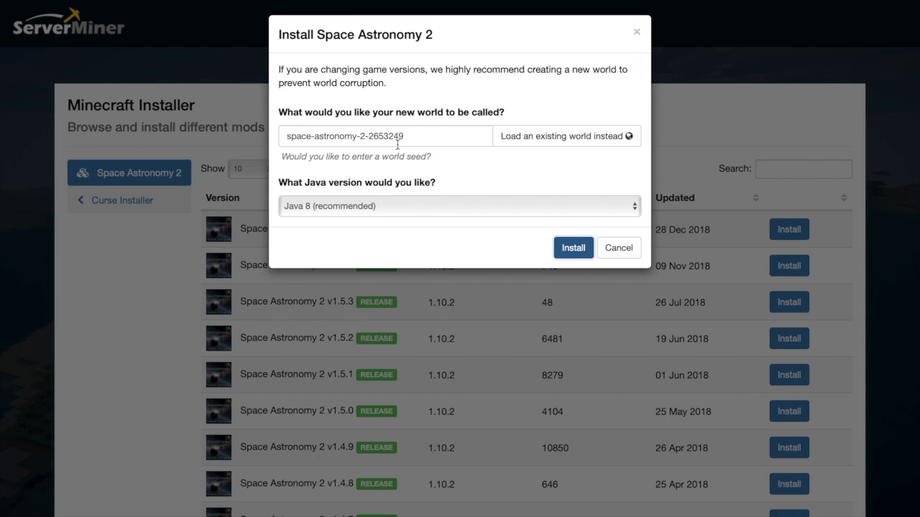
# Rename the world to 'space' and start installing Space Astronomy 2 v1.5.5
pyautogui.moveTo(436, 142); pyautogui.dragTo(205, 113)
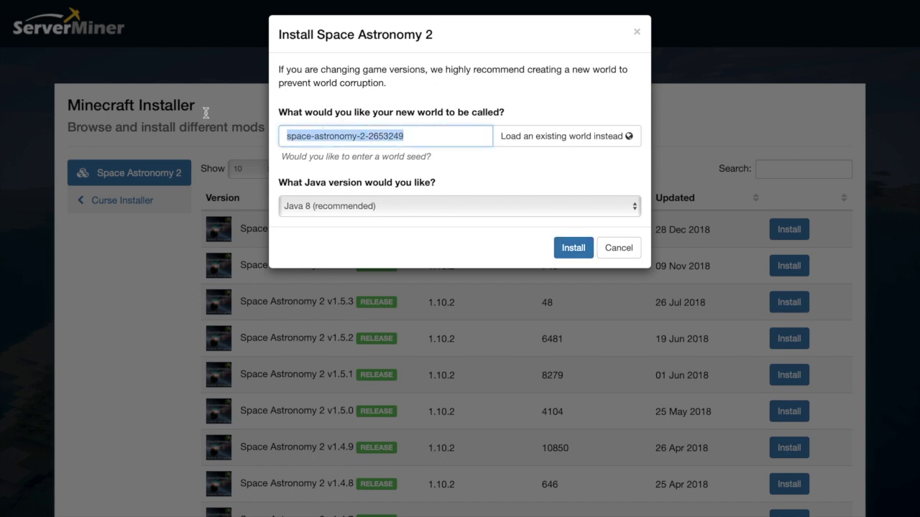
pyautogui.write('space')
pyautogui.click(563, 254)
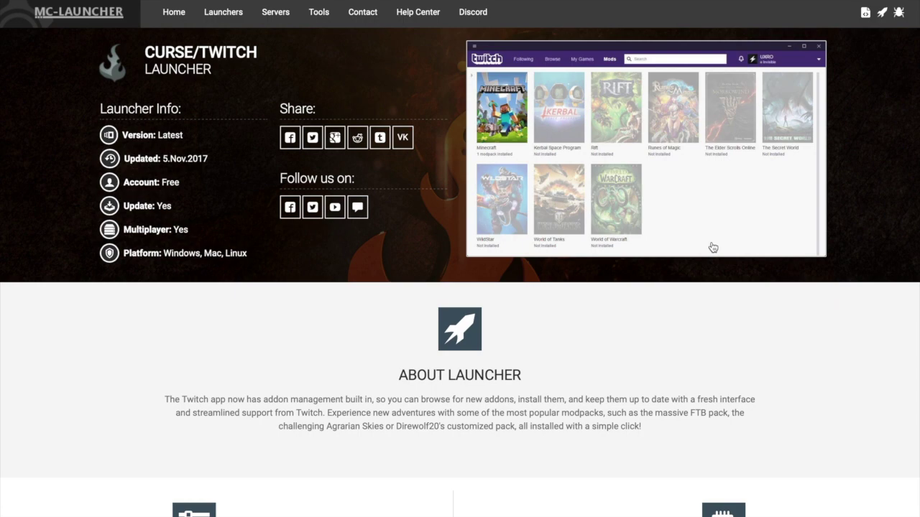
# Follow MC-Launcher's launcher download link and start downloading the Twitch Desktop App
pyautogui.scroll(-6, 517, 256)
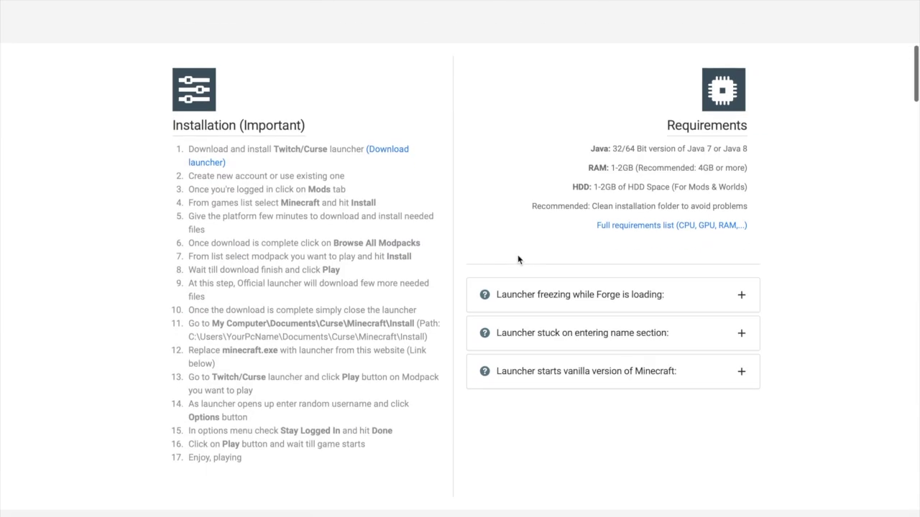
pyautogui.click(385, 149)
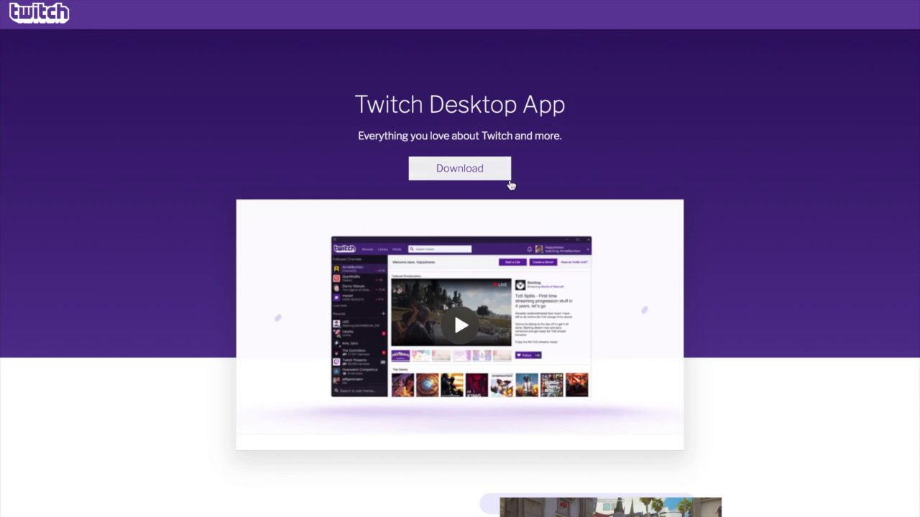
pyautogui.click(495, 175)
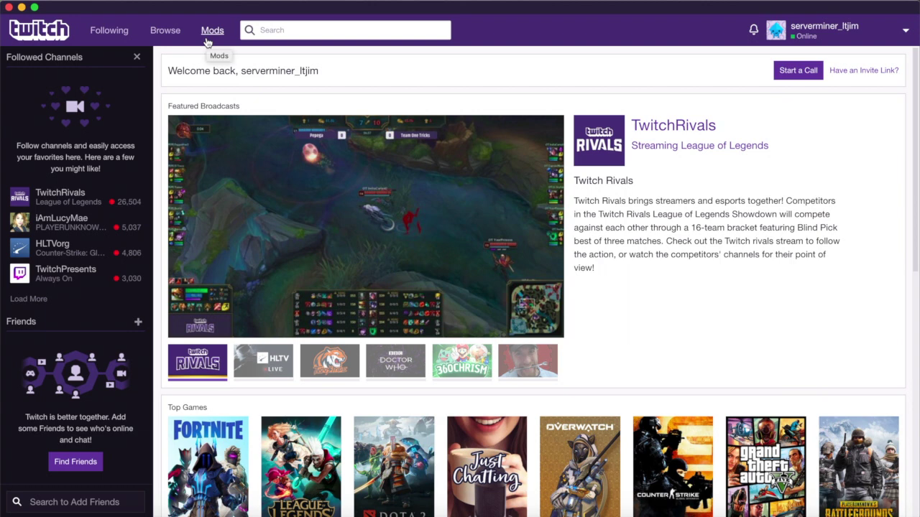
# Install Minecraft mod support in Twitch and browse all modpacks for 'astronomy'
pyautogui.click(212, 33)
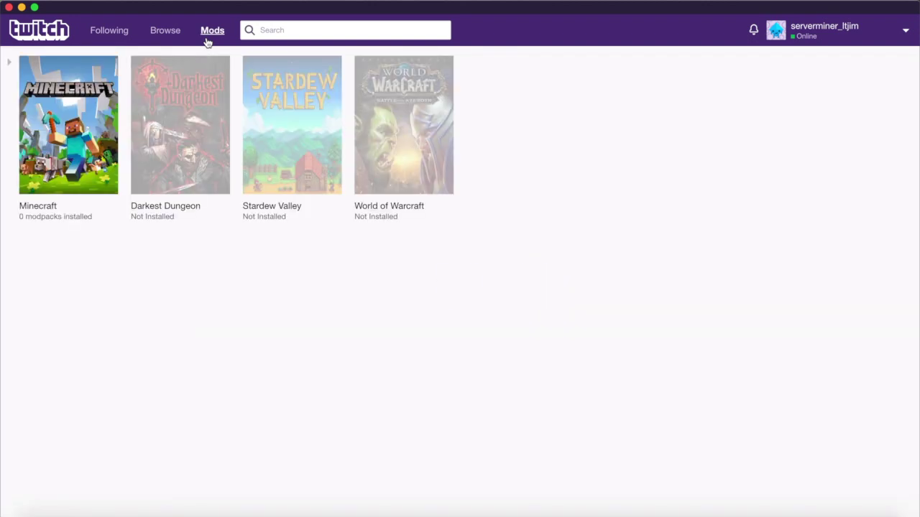
pyautogui.click(60, 126)
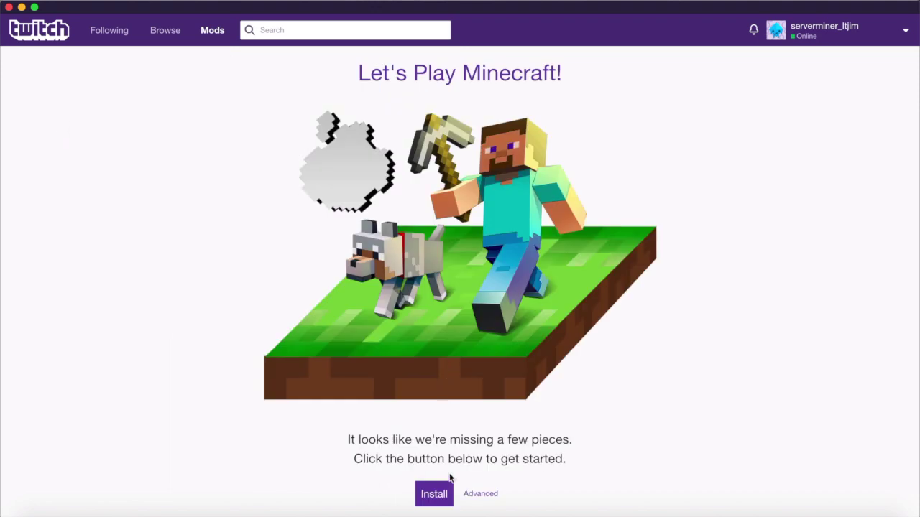
pyautogui.click(439, 498)
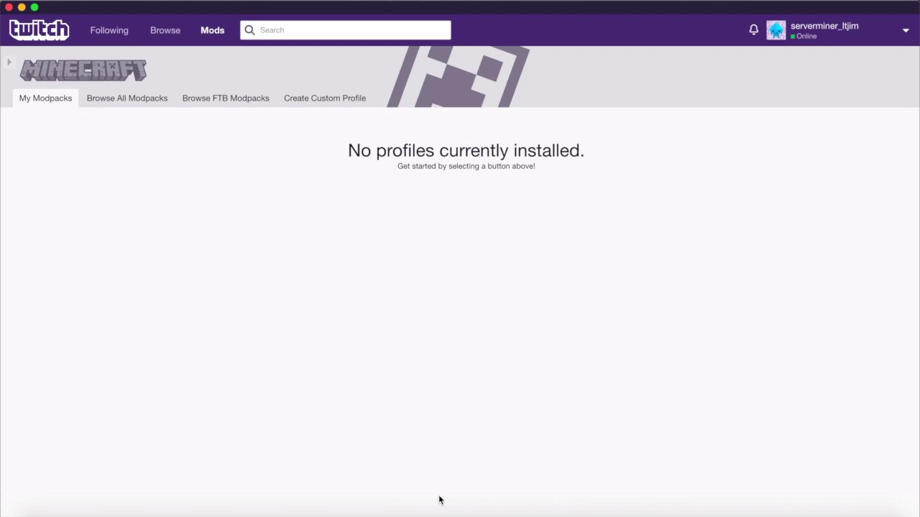
pyautogui.click(130, 104)
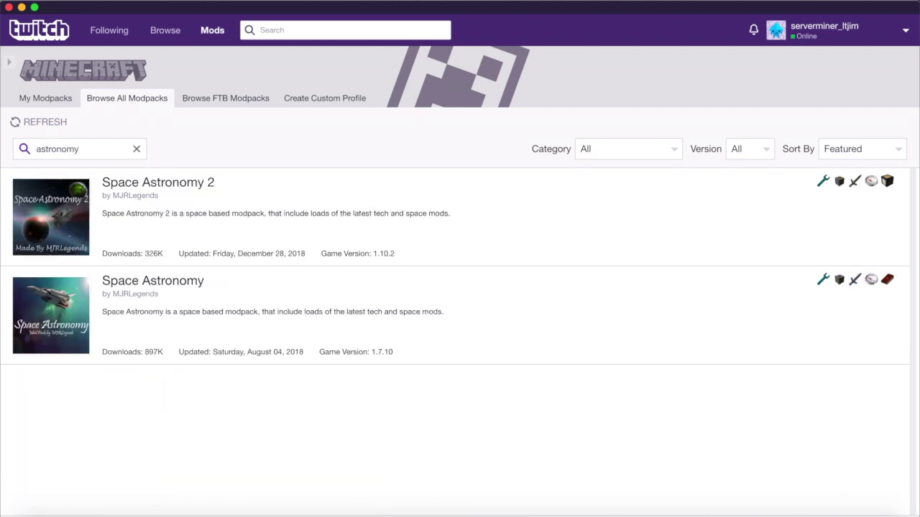
# Install the Space Astronomy 2 modpack from its row in the search results
pyautogui.moveTo(133, 212)
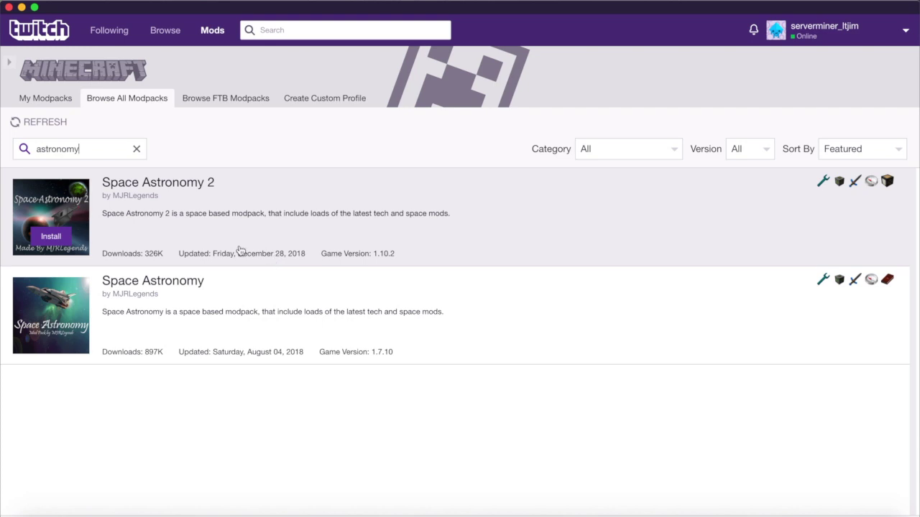
pyautogui.click(57, 243)
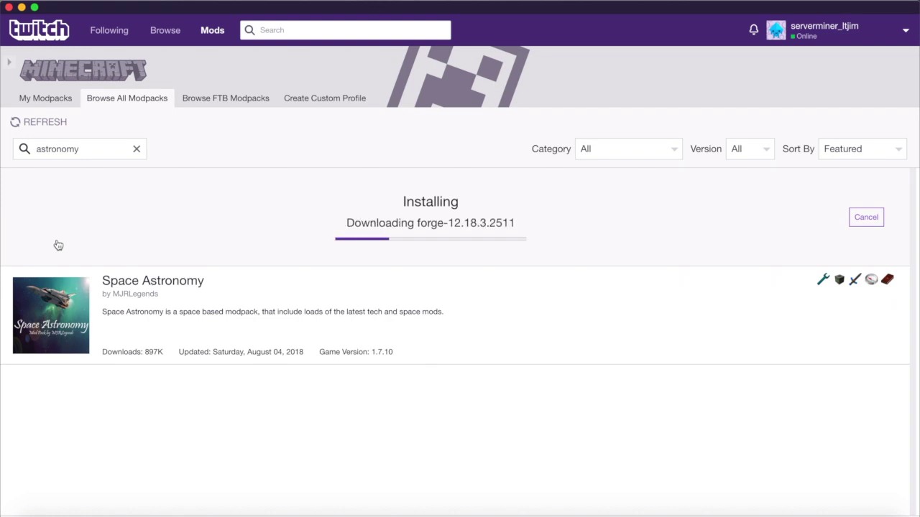
pyautogui.click(54, 0)
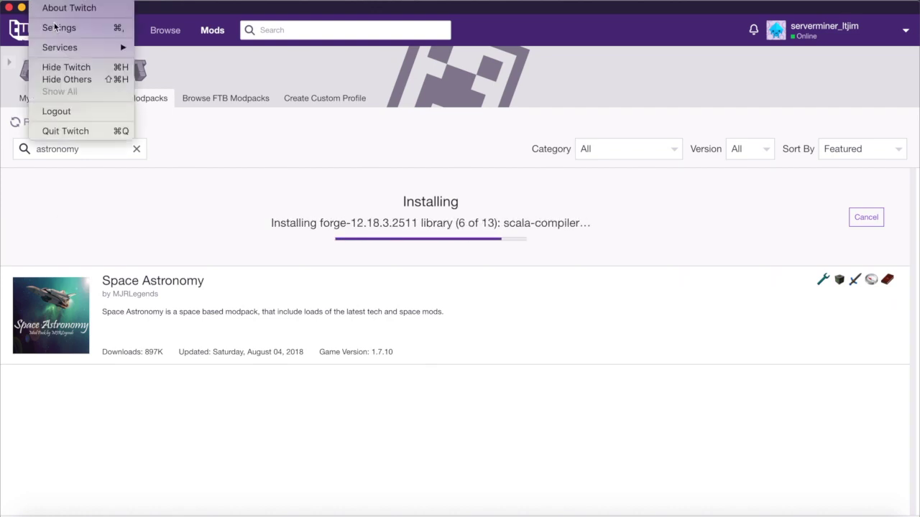
# Keep Java 1.8.0.201 as the launch version in Twitch's Minecraft settings
pyautogui.click(56, 32)
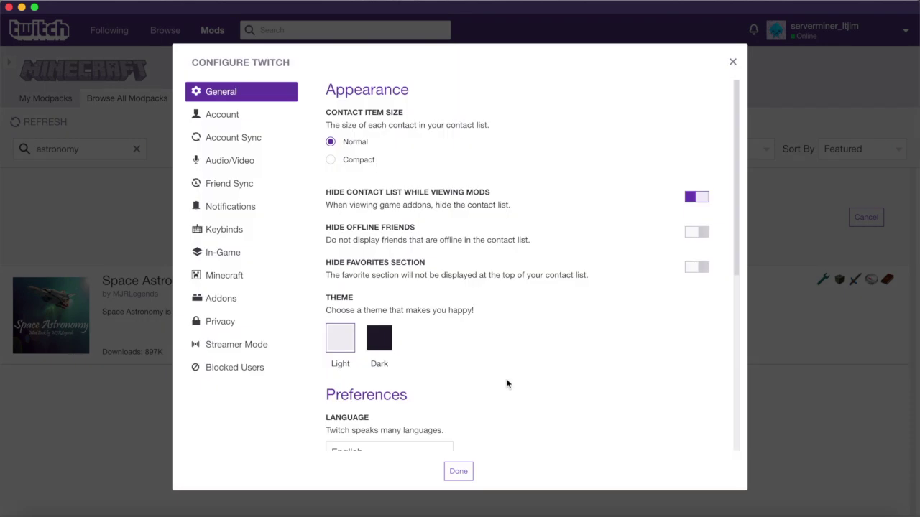
pyautogui.click(253, 279)
pyautogui.scroll(-5, 431, 349)
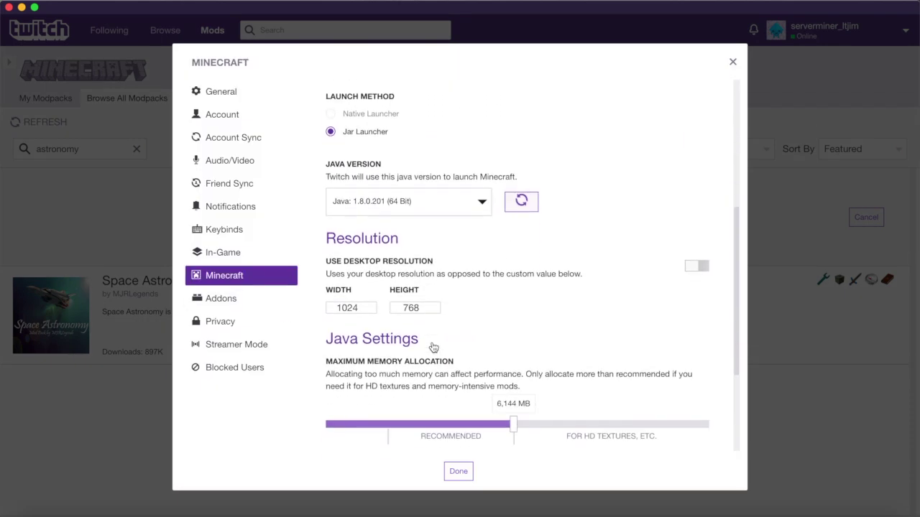
pyautogui.click(435, 211)
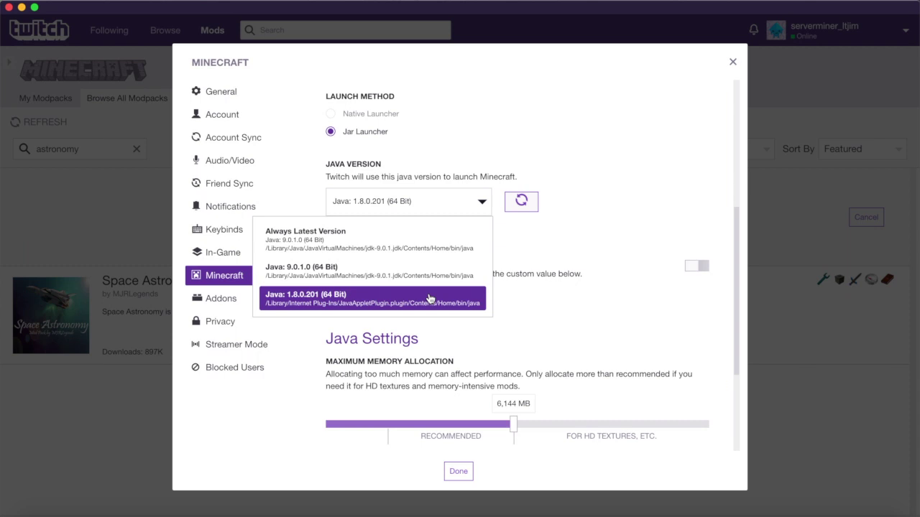
pyautogui.click(535, 322)
pyautogui.scroll(-5, 535, 322)
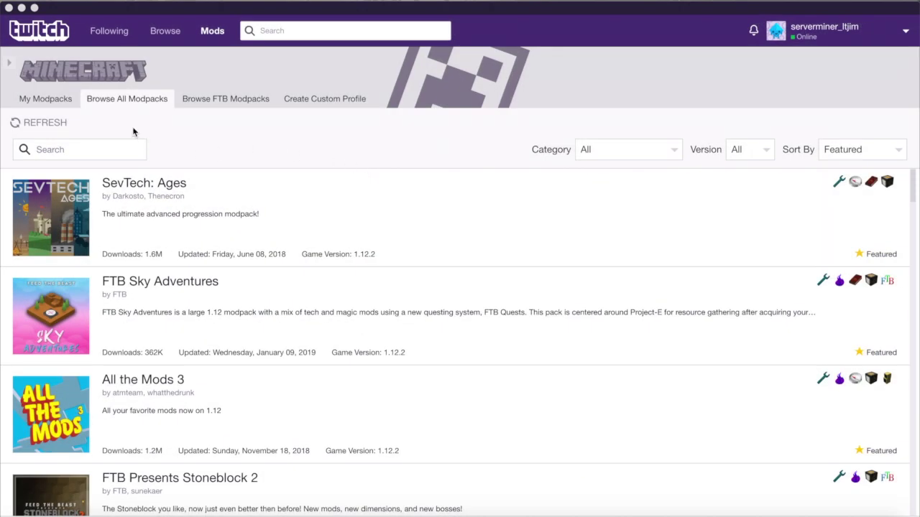
# Confirm My Modpacks lists Space Astronomy 2 v1.5.5, then launch the modpack
pyautogui.click(55, 100)
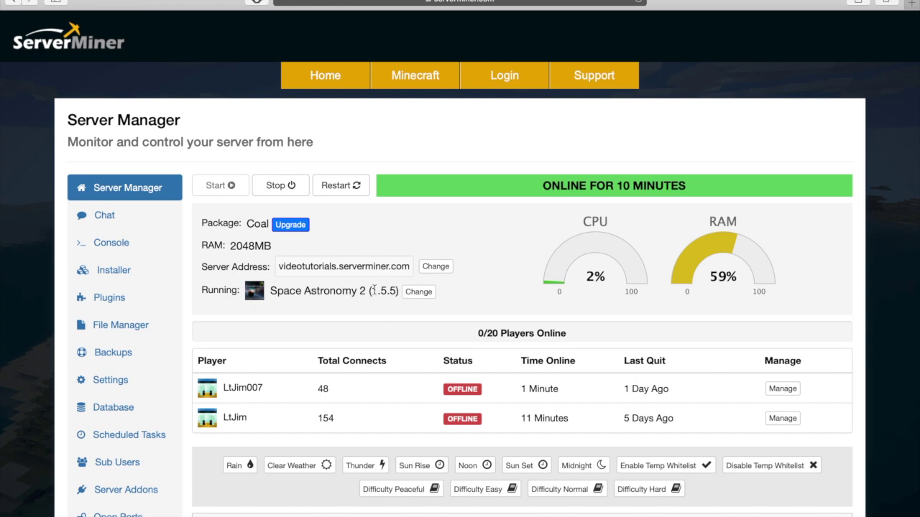
pyautogui.click(416, 292)
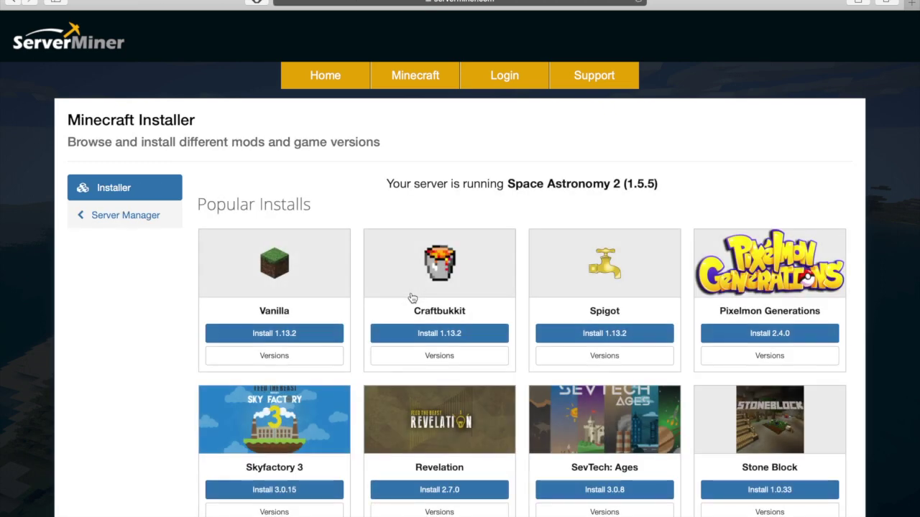
pyautogui.click(144, 217)
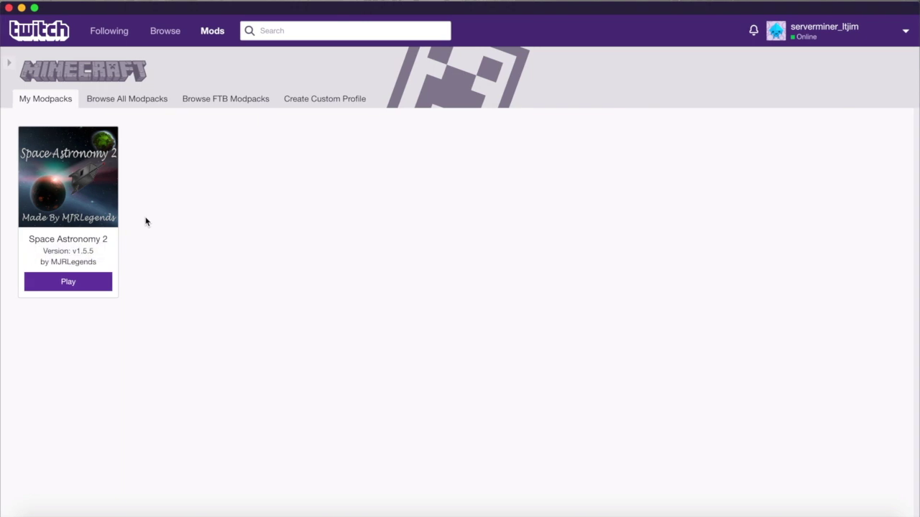
pyautogui.click(69, 281)
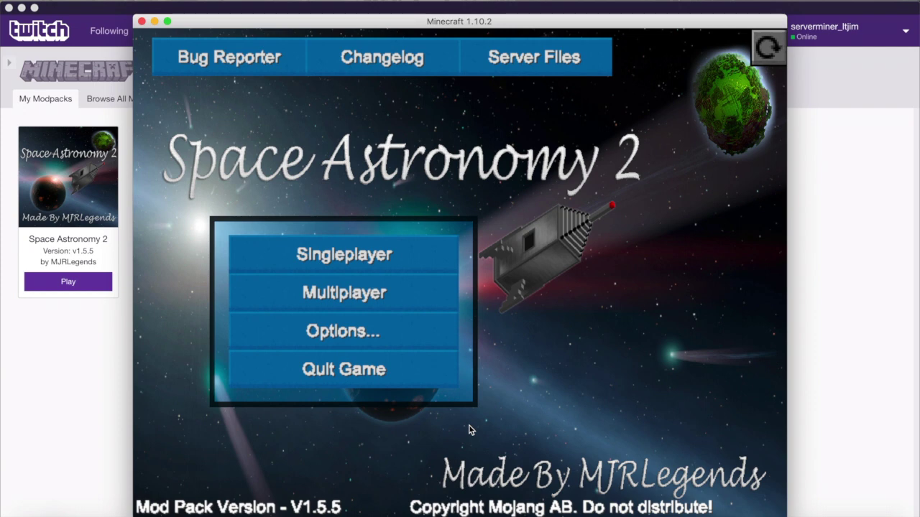
# Open Multiplayer from the Space Astronomy 2 title screen
pyautogui.click(386, 305)
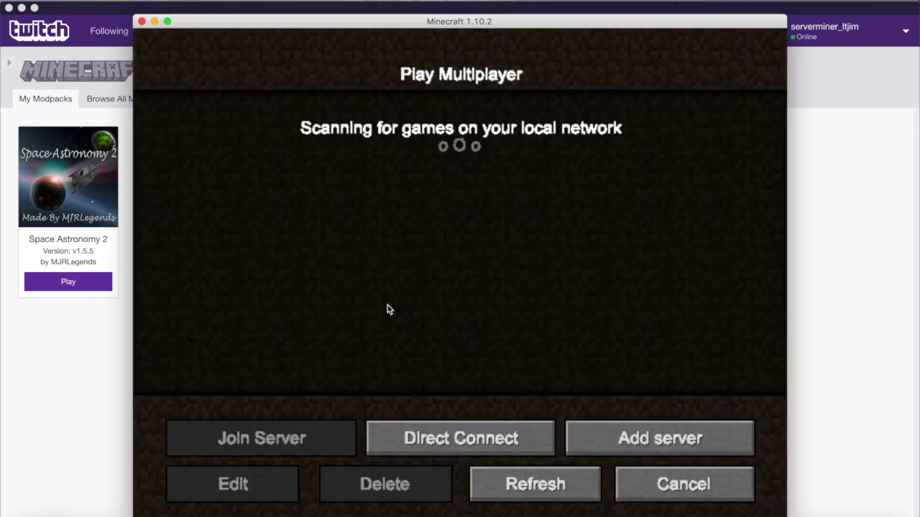
# Add a server at videotutorials.serverminer.com to the multiplayer list and join it
pyautogui.click(668, 425)
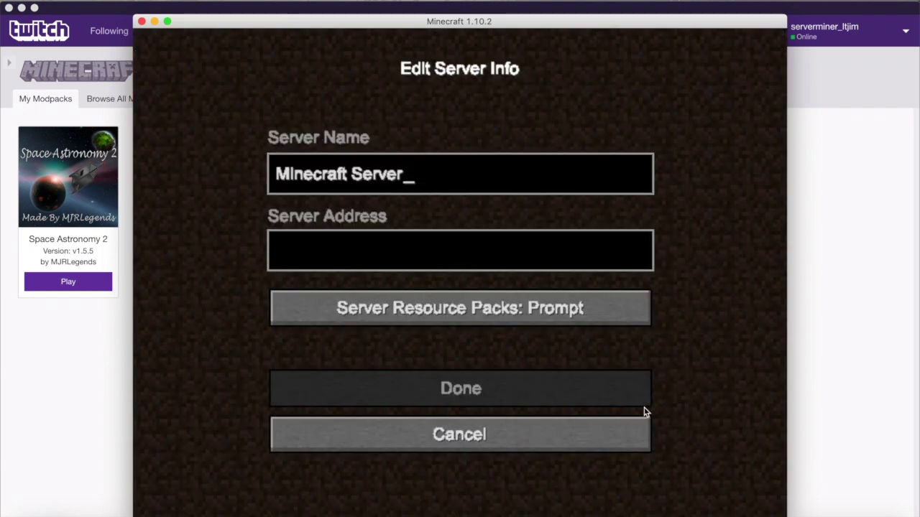
pyautogui.click(464, 271)
pyautogui.write('videotu')
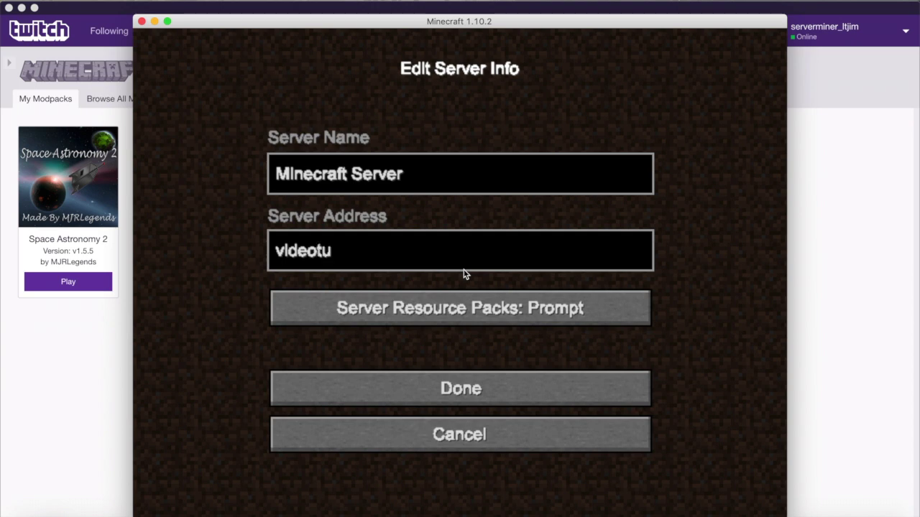
pyautogui.write('torials.s')
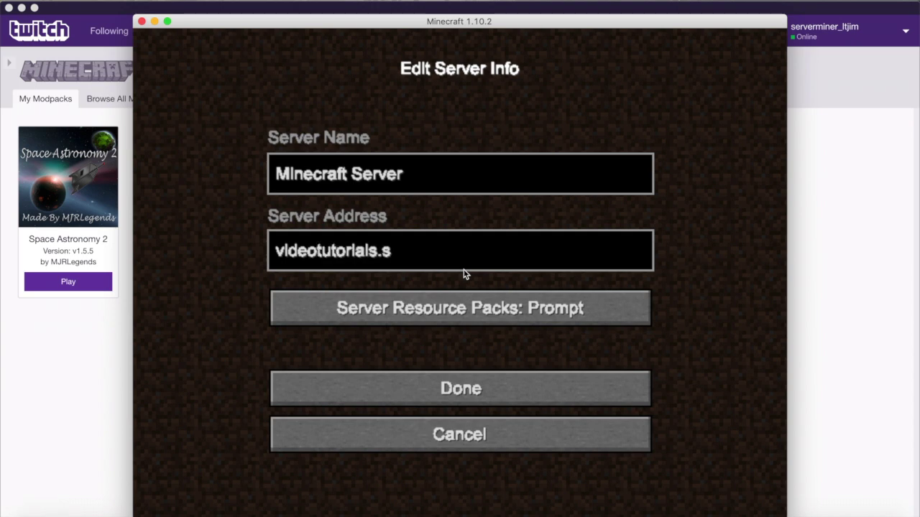
pyautogui.write('erverminer.com')
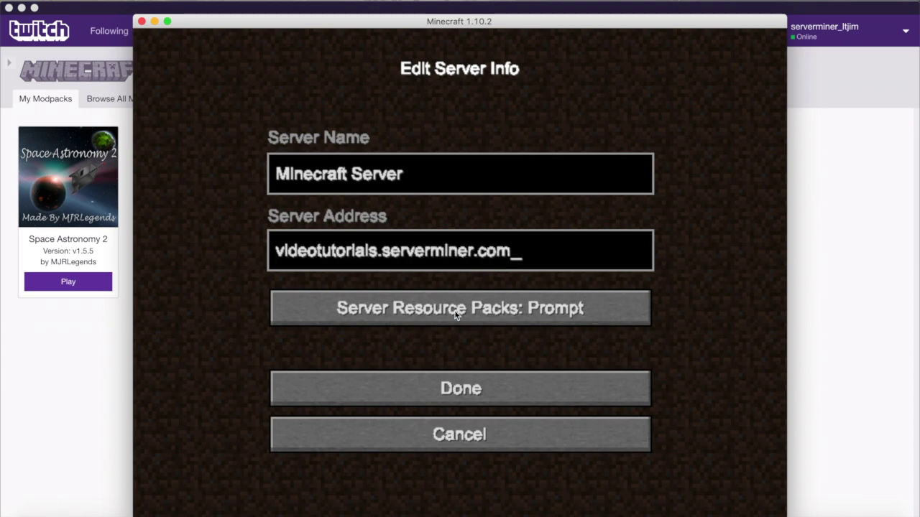
pyautogui.click(453, 389)
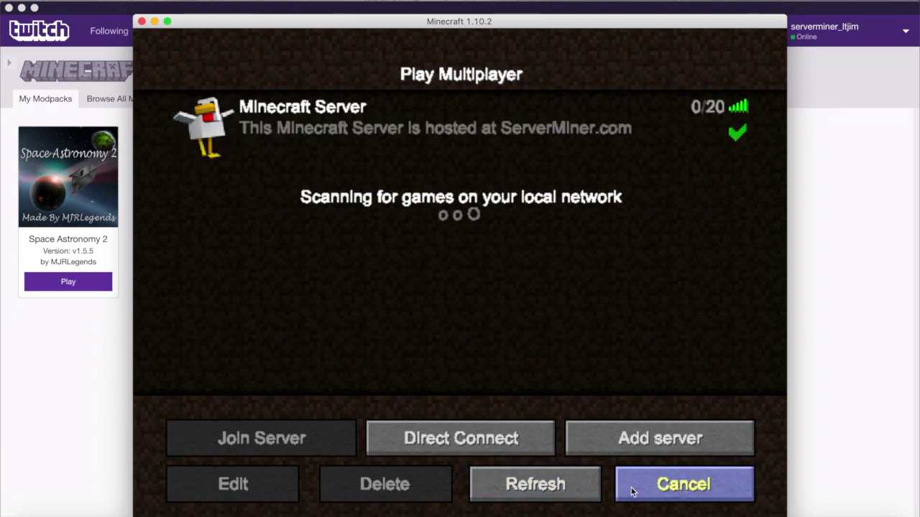
pyautogui.click(637, 487)
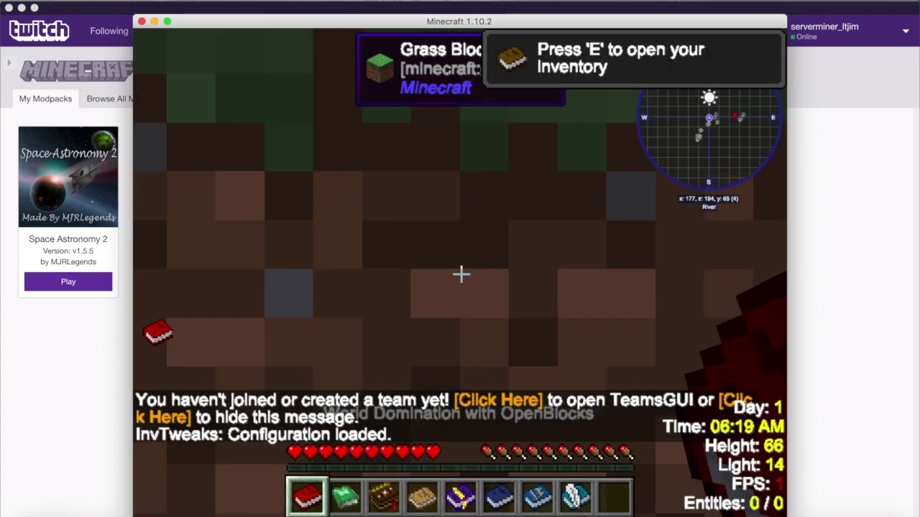
# Scroll through the JEI item list in the inventory, then return to the world
pyautogui.press('e')
pyautogui.scroll(-20, 668, 327)
pyautogui.scroll(-20, 667, 327)
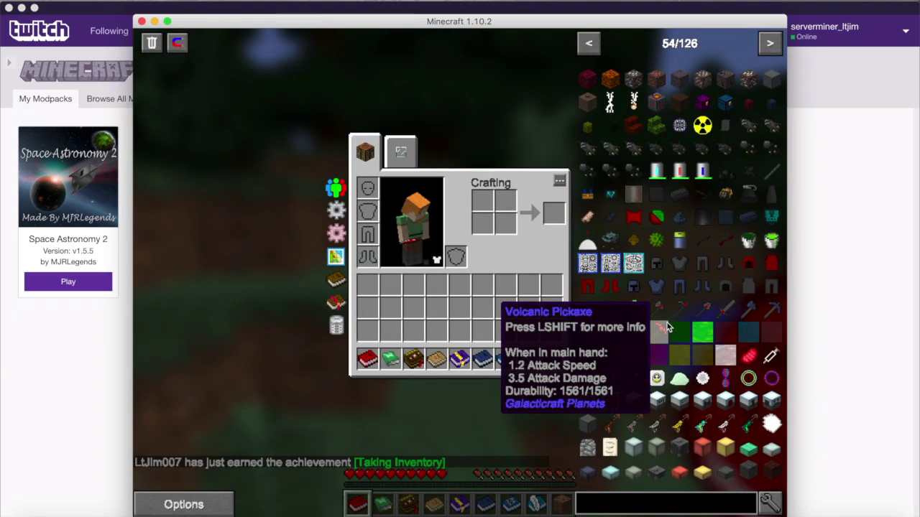
pyautogui.scroll(-20, 666, 286)
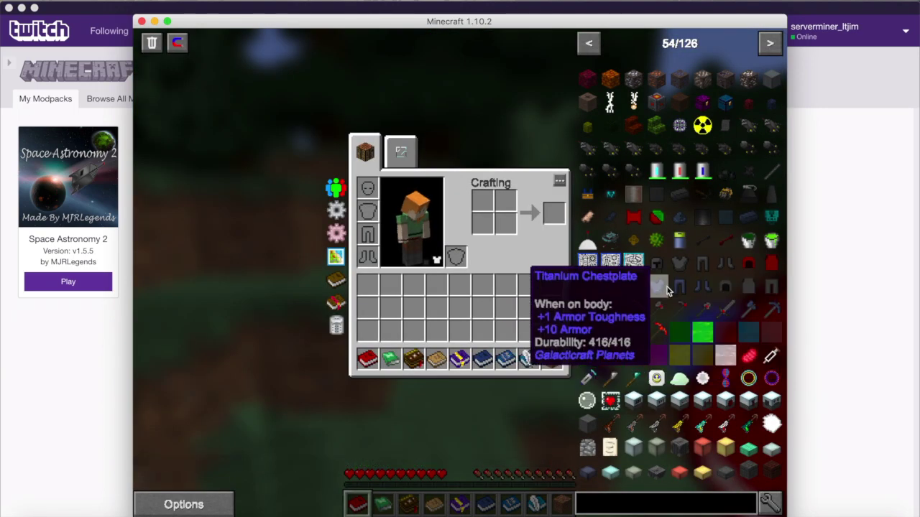
pyautogui.scroll(-20, 666, 287)
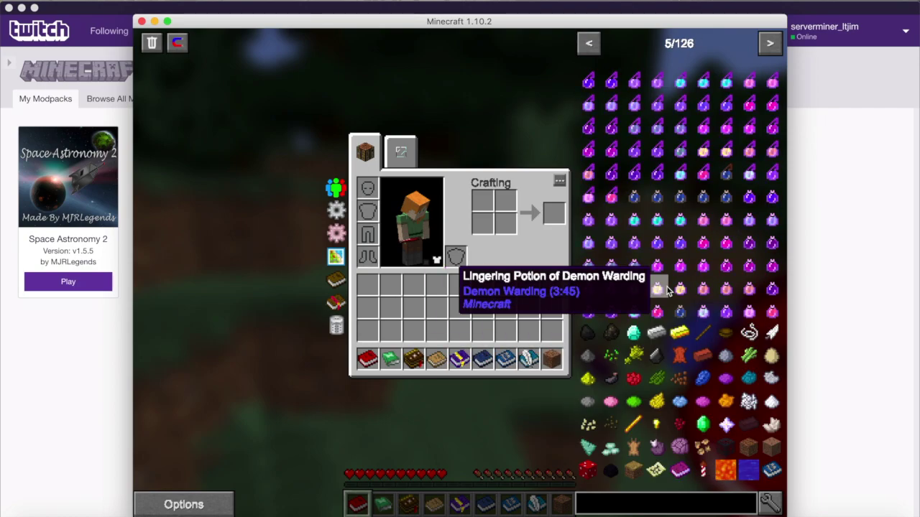
pyautogui.scroll(-20, 666, 287)
pyautogui.scroll(-20, 666, 288)
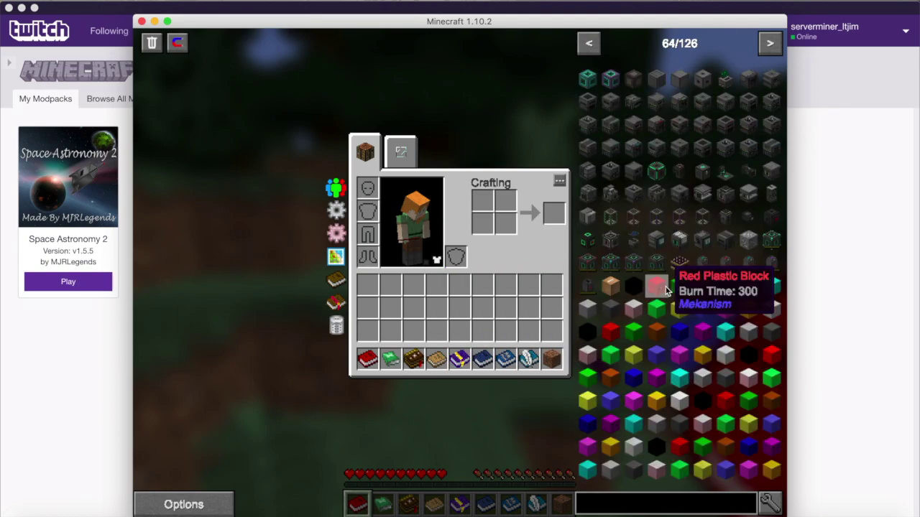
pyautogui.press('e')
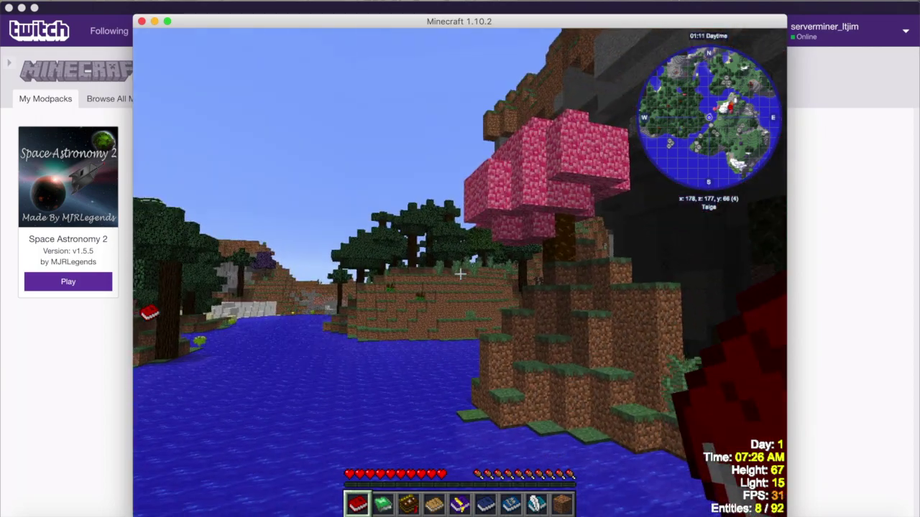
# View the solar system catalog map, close it, and pause the game
pyautogui.rightClick(461, 276)
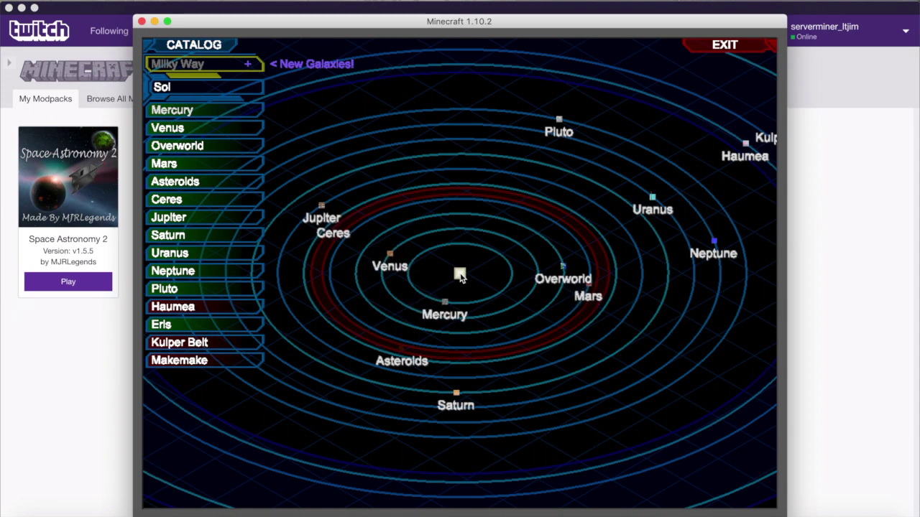
pyautogui.press('Escape')
pyautogui.press('Escape')
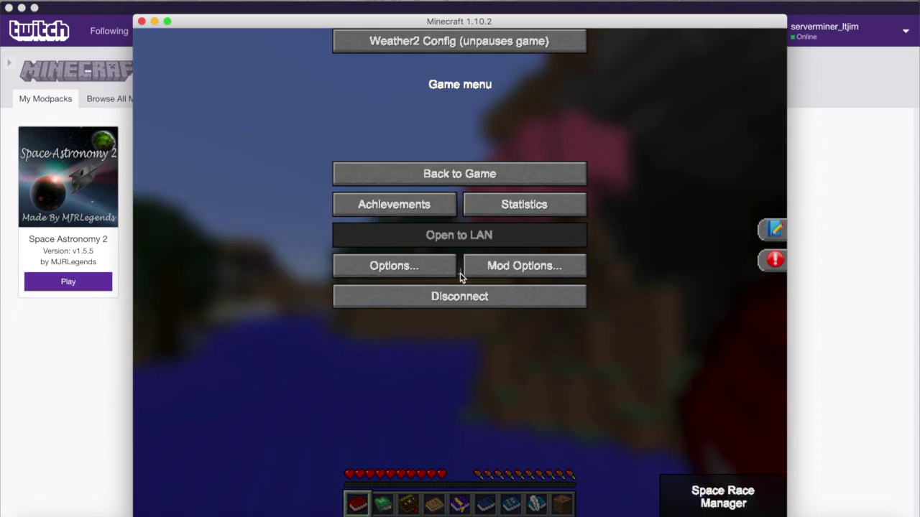
pyautogui.press('Escape')
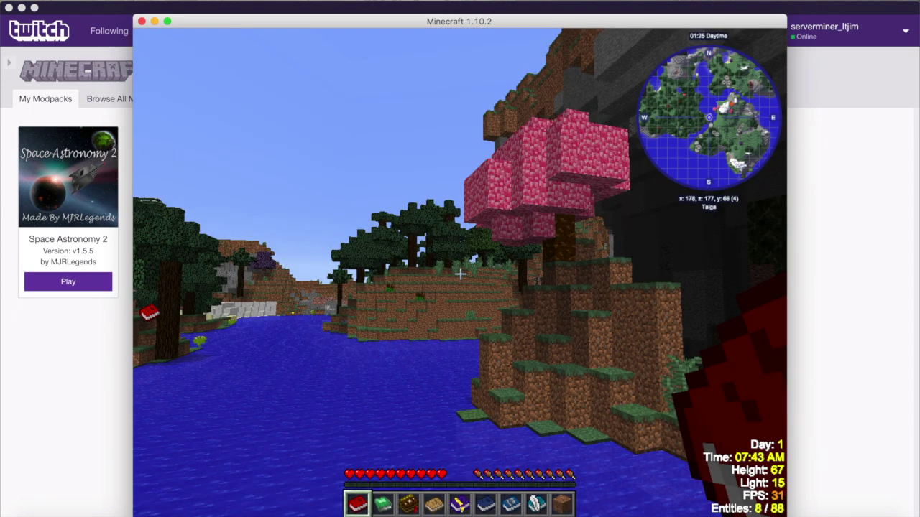